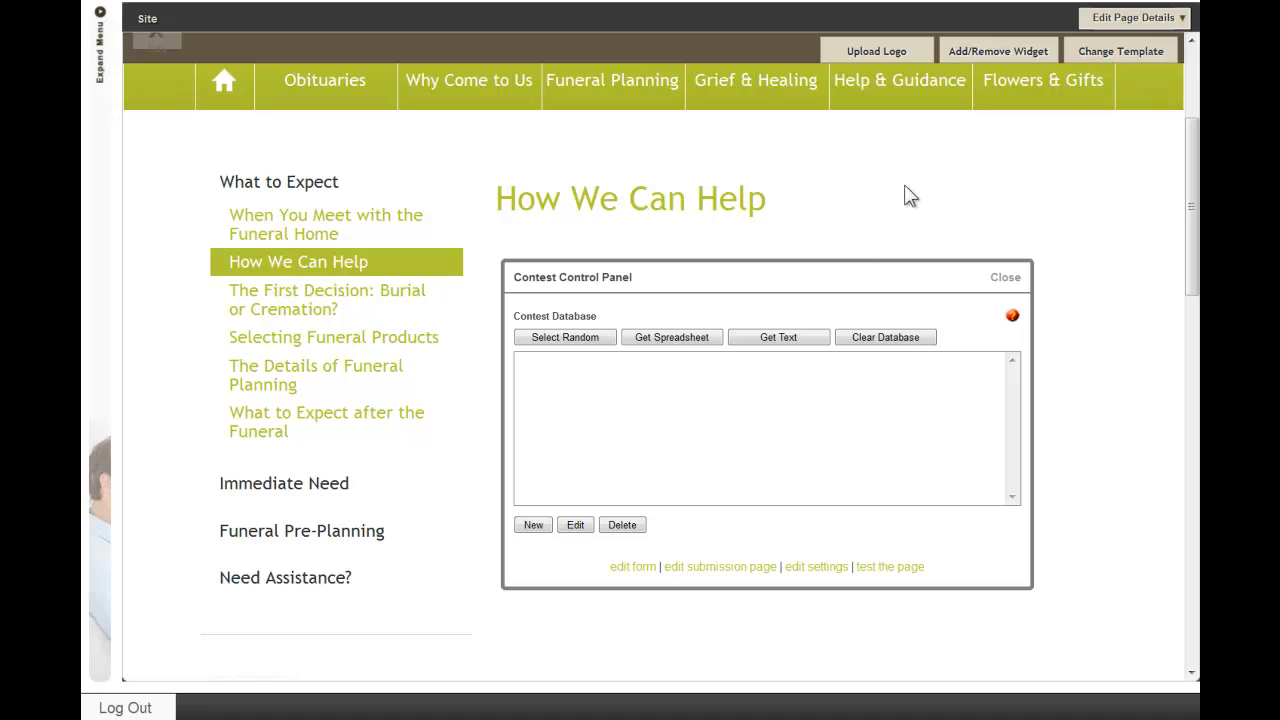
Step: Open the contest form for editing and replace its placeholder with "Would you like to win?", "Yes" and "No" on separate lines
{"action": "left_click", "coordinate": [1145, 17]}
{"action": "left_click", "coordinate": [629, 391]}
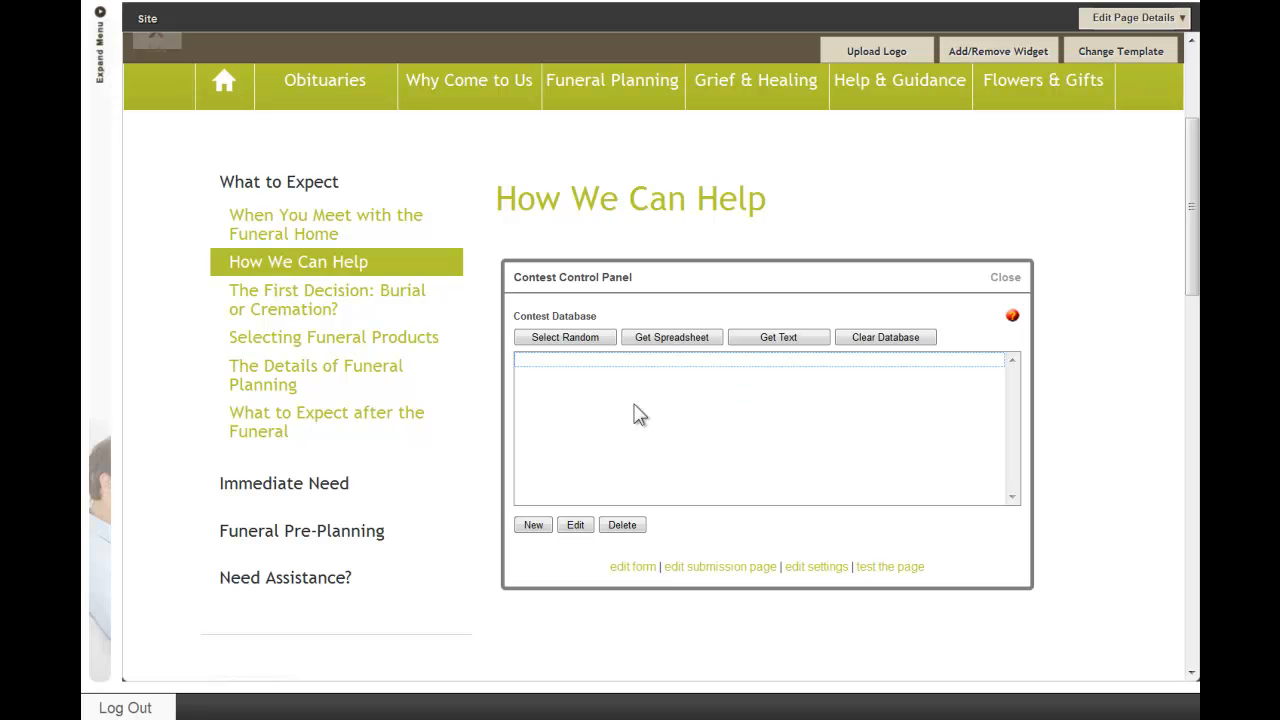
{"action": "left_click", "coordinate": [633, 567]}
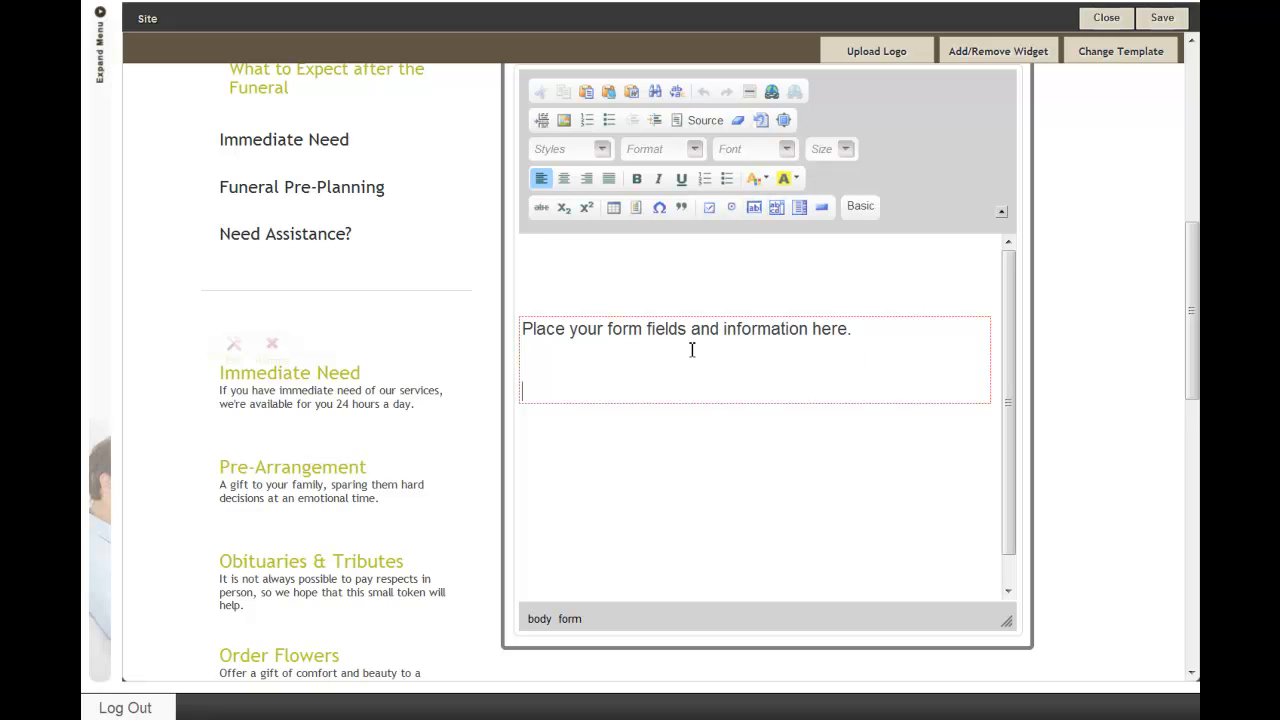
{"action": "left_click_drag", "start_coordinate": [871, 331], "coordinate": [522, 328]}
{"action": "type", "text": "Would you like to win? Yes No"}
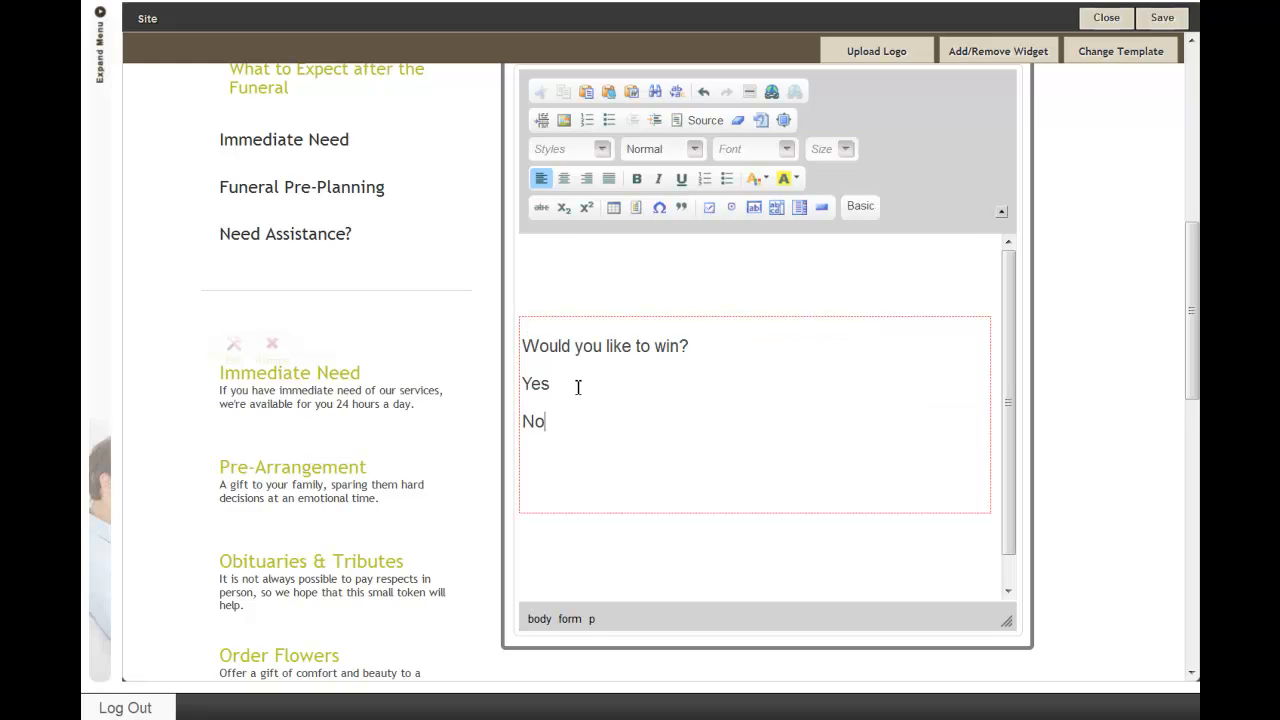
Step: Insert a radio button after the word Yes, with both its name and value set to "Yes"
{"action": "left_click", "coordinate": [568, 387]}
{"action": "left_click", "coordinate": [731, 209]}
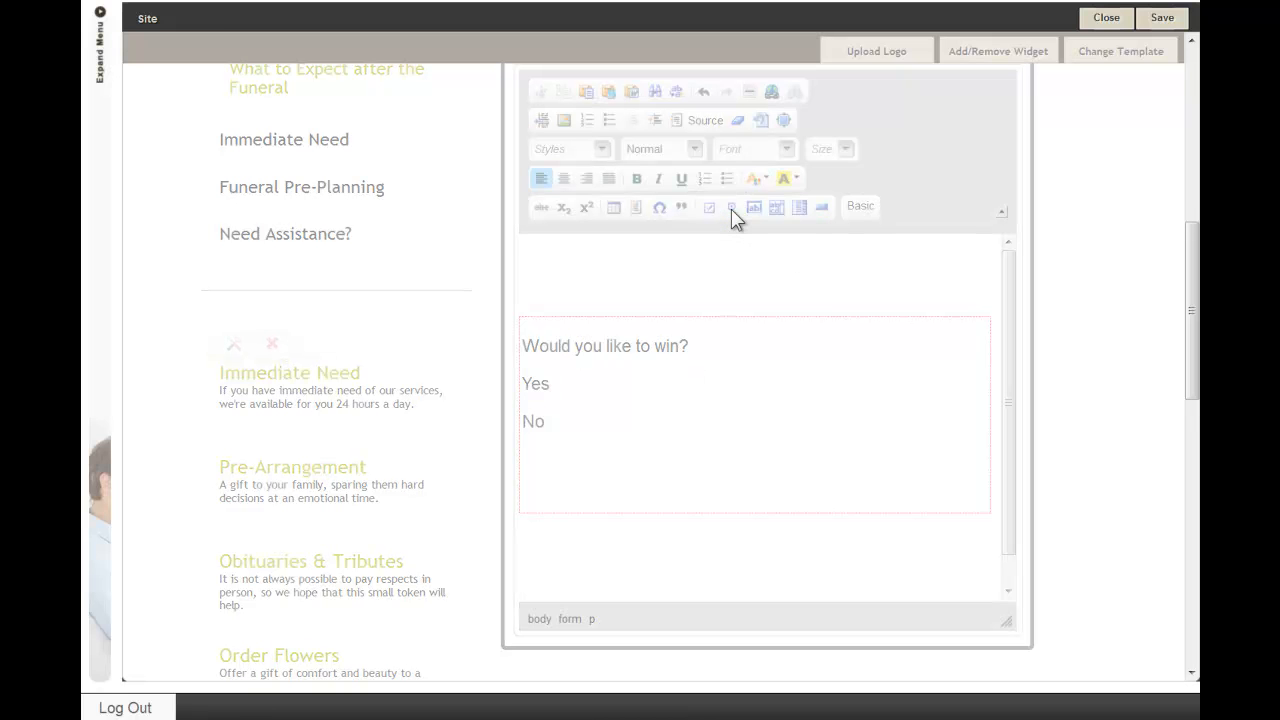
{"action": "type", "text": "Yes"}
{"action": "key", "text": "Tab"}
{"action": "type", "text": "Yes"}
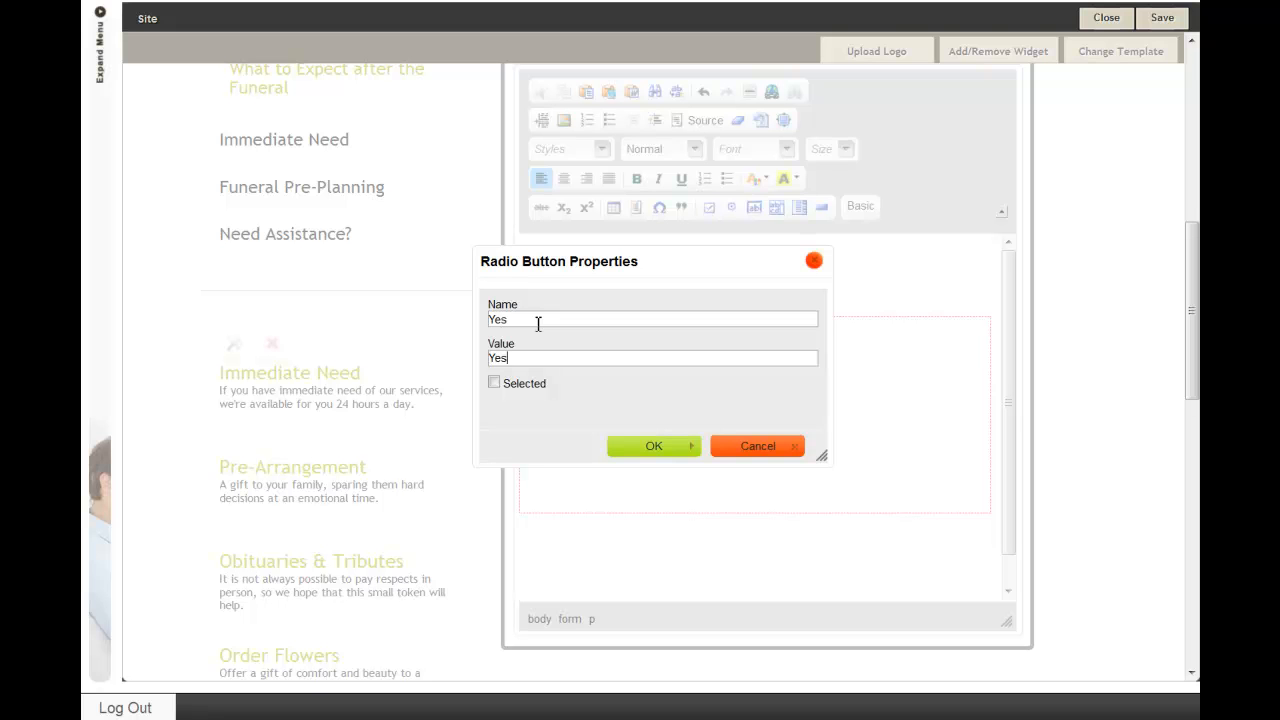
{"action": "left_click", "coordinate": [631, 449]}
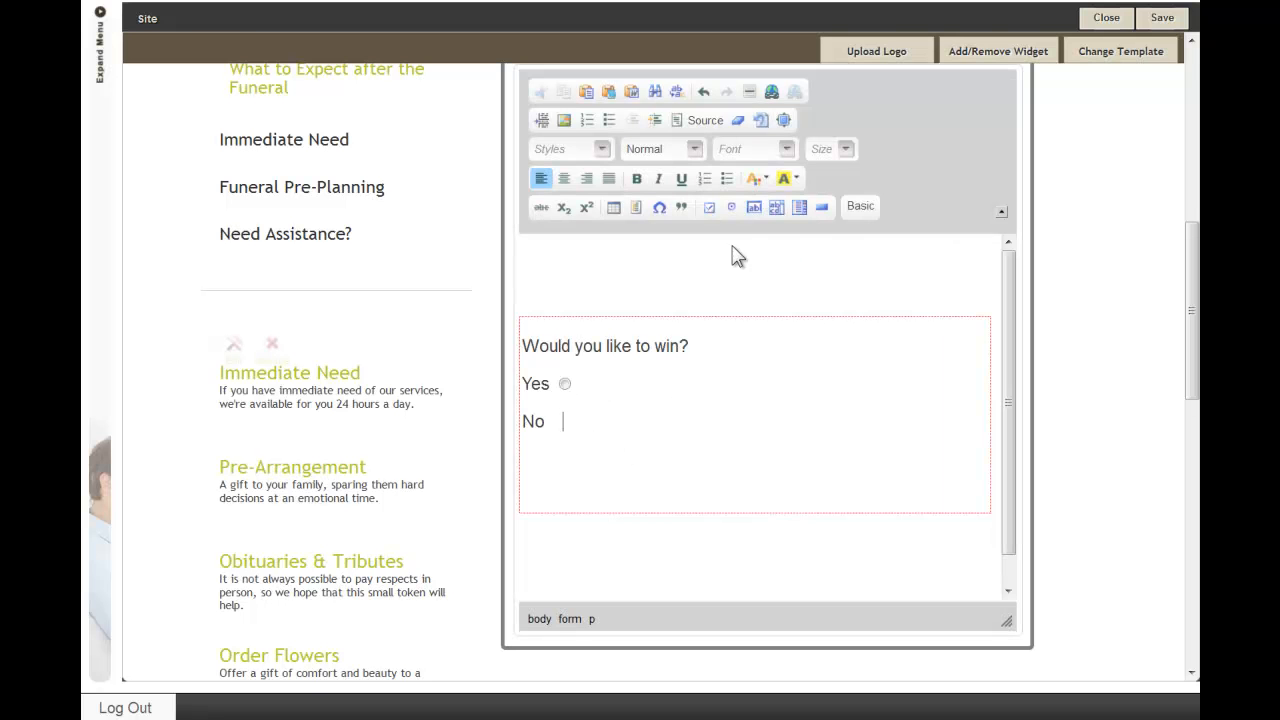
Step: Insert a radio button after the word No, with both its name and value set to "No"
{"action": "left_click", "coordinate": [731, 207]}
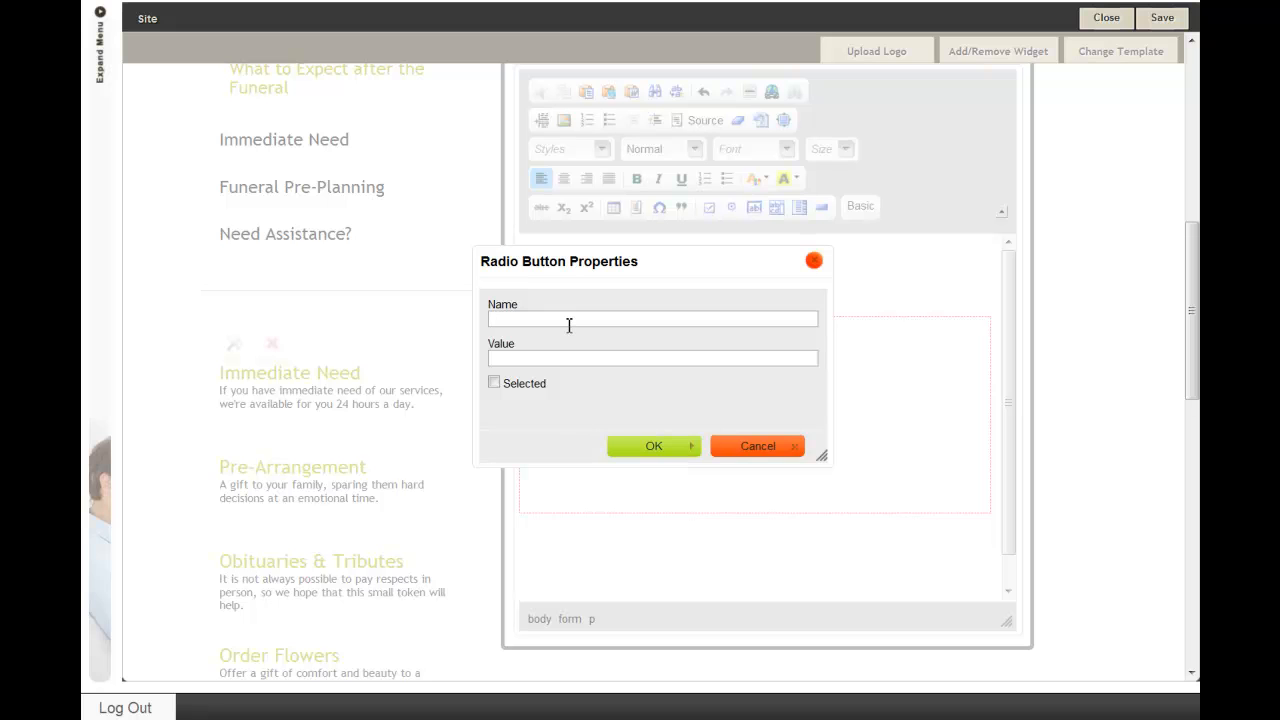
{"action": "type", "text": "NoNo"}
{"action": "left_click", "coordinate": [654, 447]}
Step: Add a "Name:" label below the No option, followed by a text field named "Name:"
{"action": "type", "text": "Name:"}
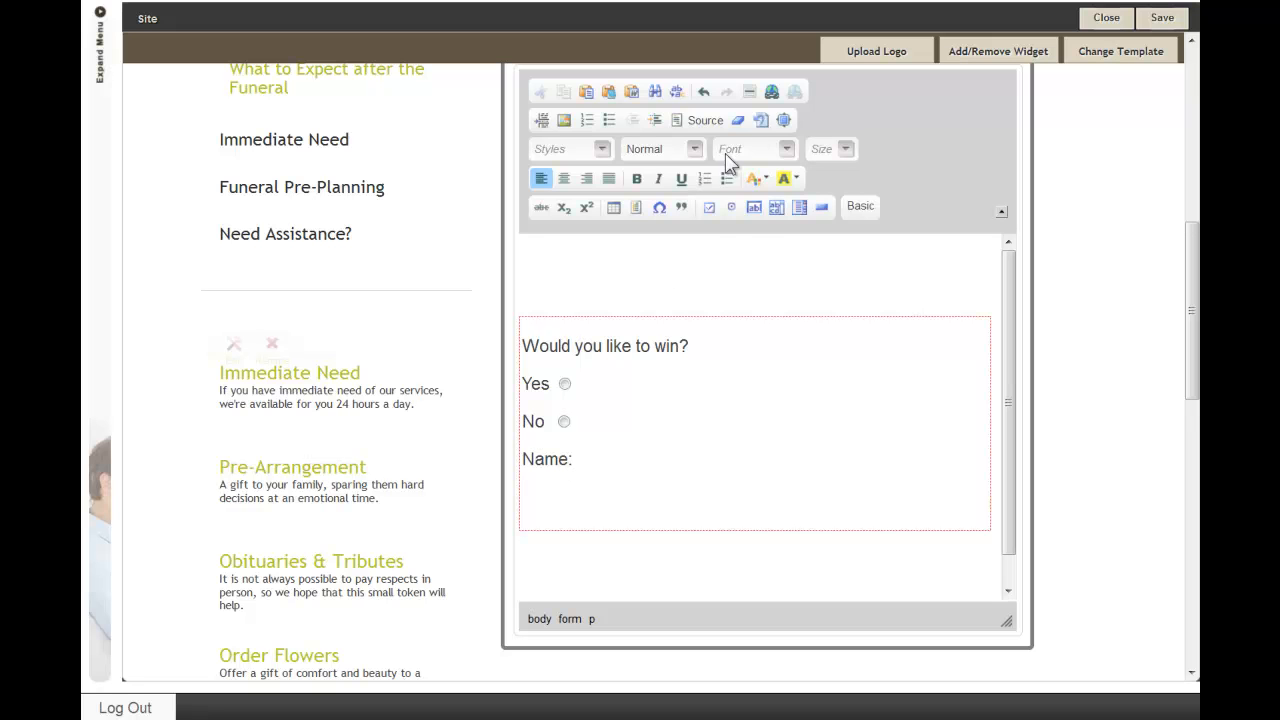
{"action": "left_click", "coordinate": [756, 207]}
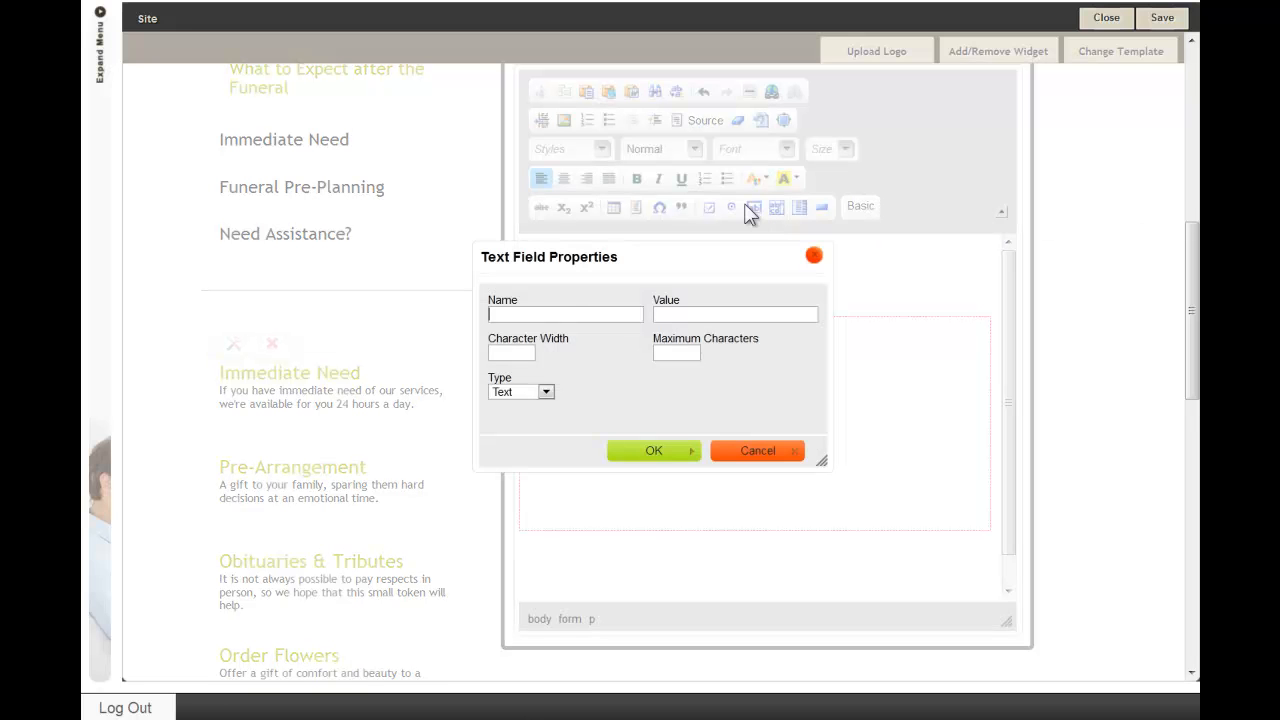
{"action": "type", "text": "Name:"}
{"action": "left_click", "coordinate": [652, 453]}
Step: Add a "Phone:" label on a new line, followed by a text field named "Phone:"
{"action": "key", "text": "Return"}
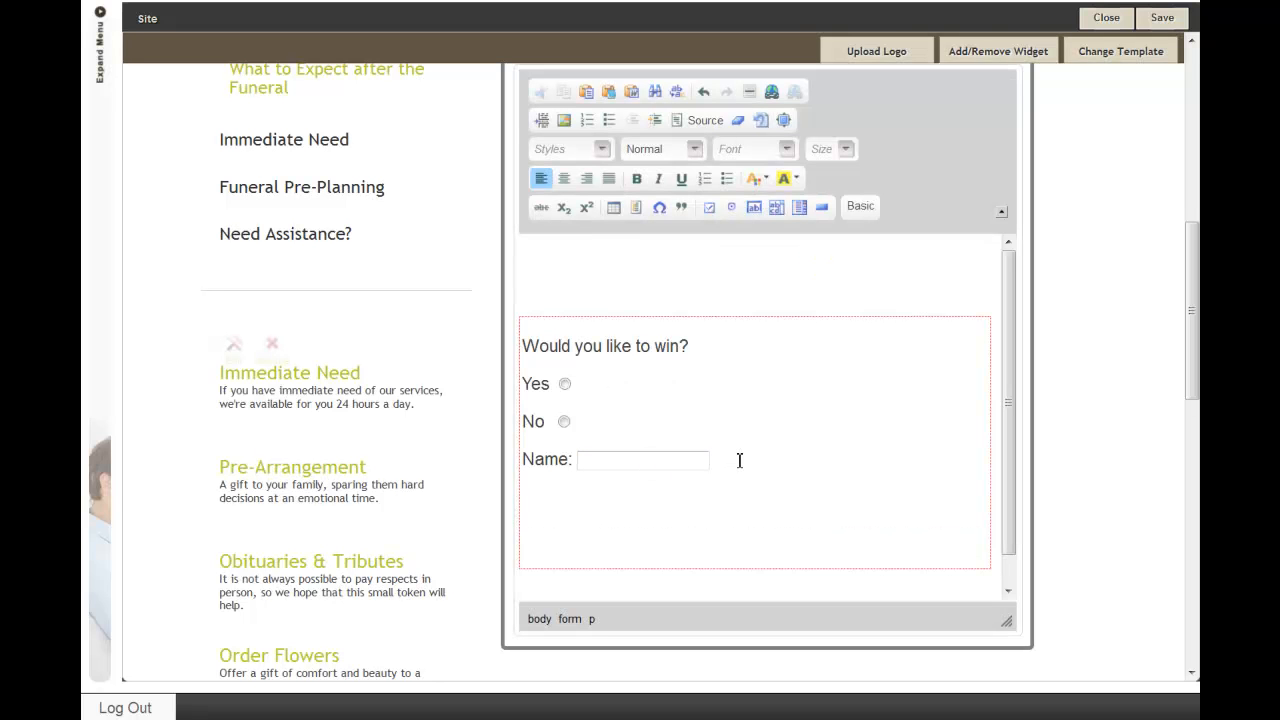
{"action": "type", "text": "Phone:"}
{"action": "left_click", "coordinate": [755, 210]}
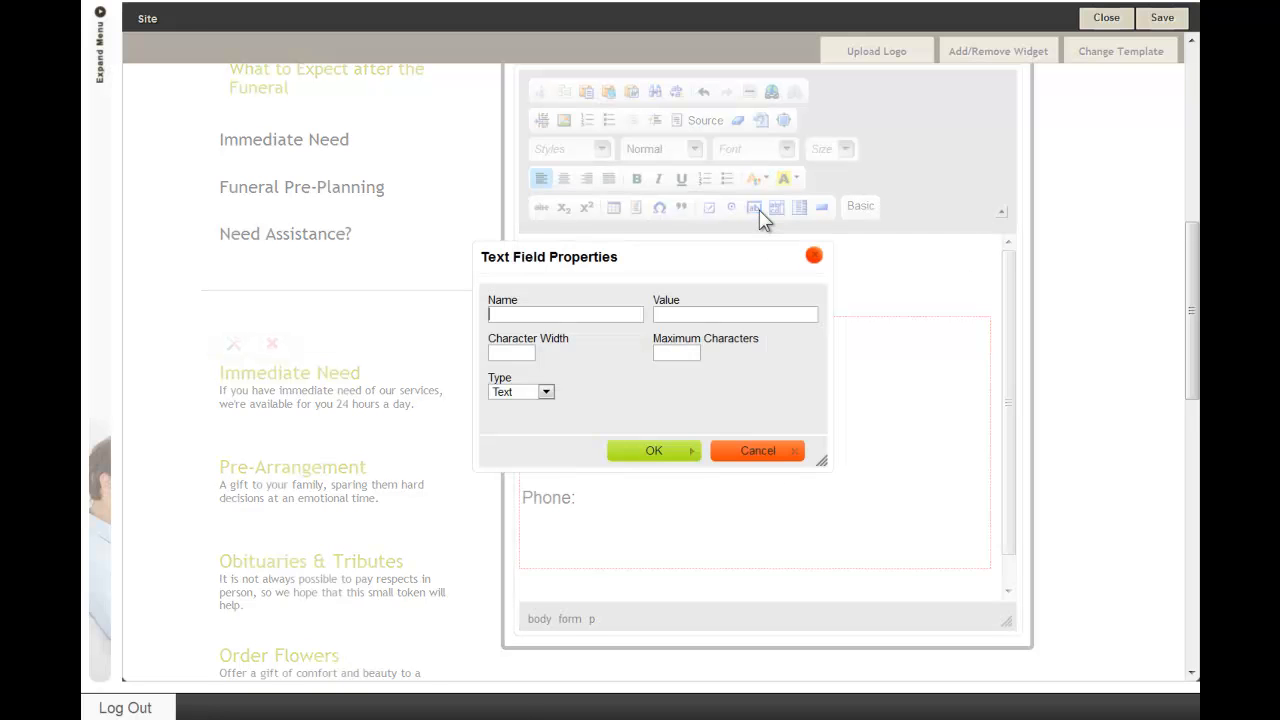
{"action": "type", "text": "Phone:"}
{"action": "left_click", "coordinate": [666, 450]}
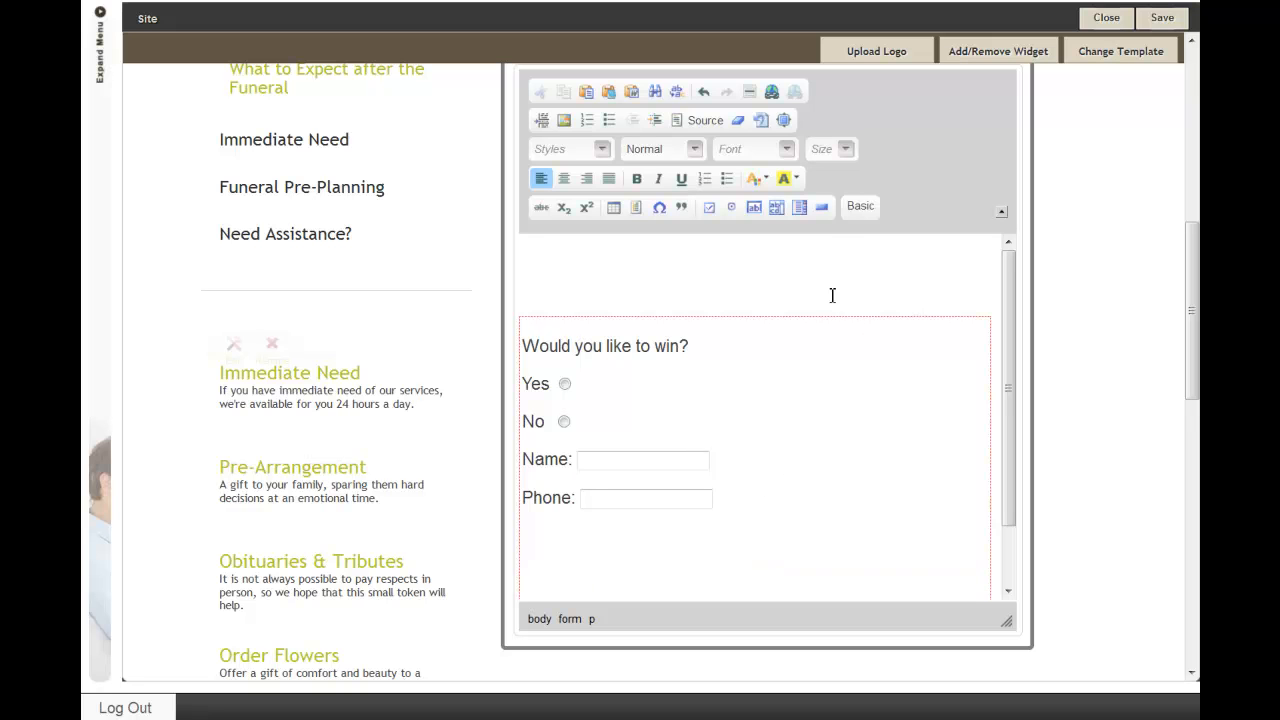
Step: Insert a button of type Submit with the text "Submit" below the Phone field
{"action": "left_click", "coordinate": [820, 207]}
{"action": "type", "text": "Submit"}
{"action": "left_click", "coordinate": [534, 353]}
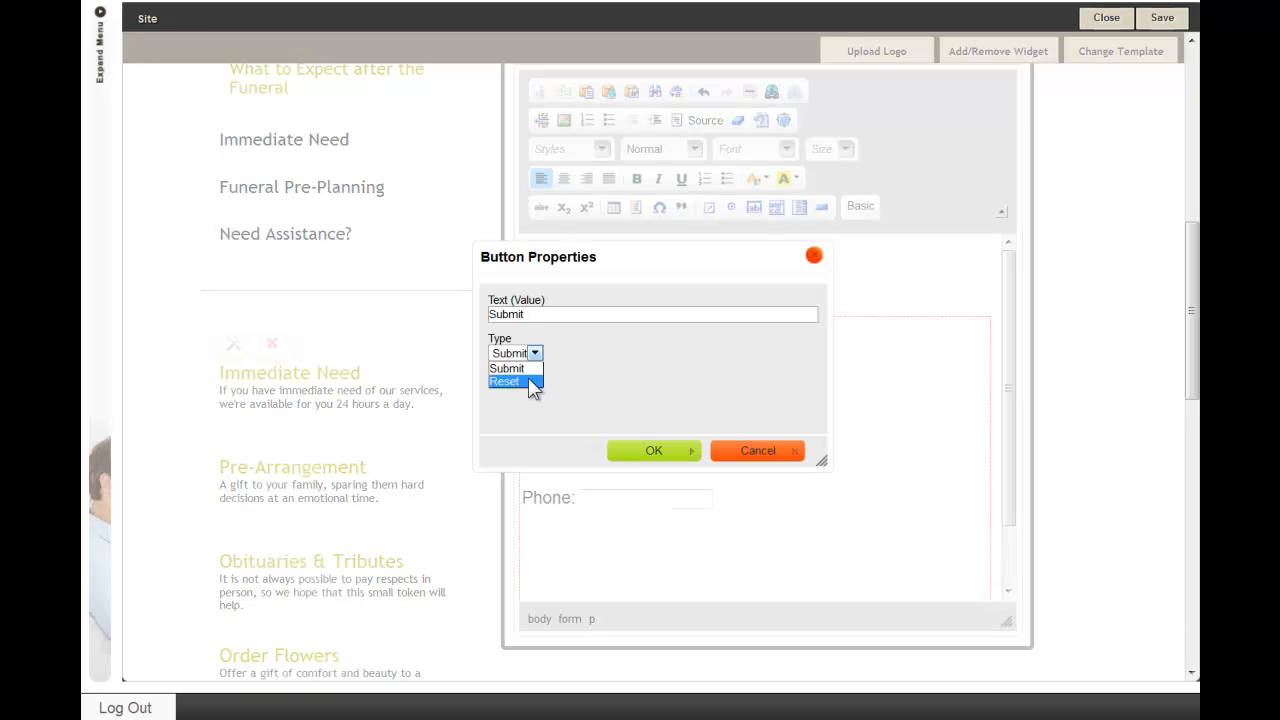
{"action": "left_click", "coordinate": [515, 368]}
{"action": "left_click", "coordinate": [648, 451]}
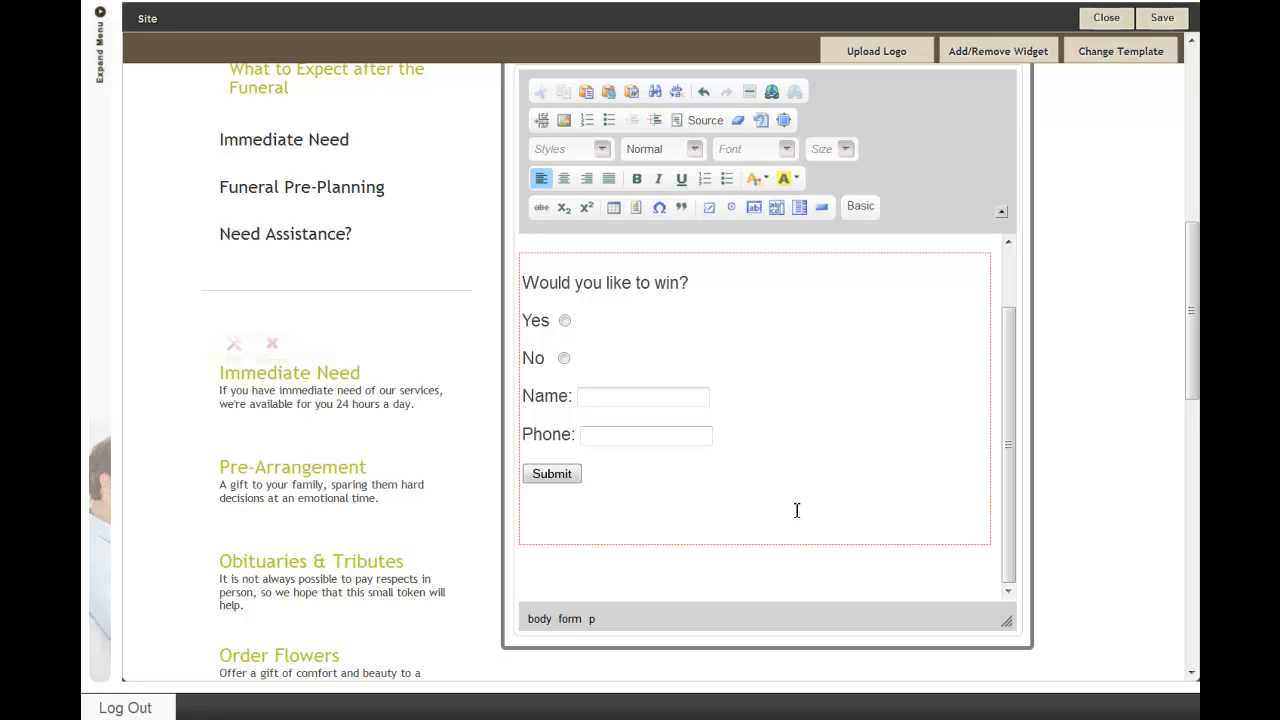
Step: Review the question, options and fields of the contest form and save it
{"action": "scroll", "coordinate": [591, 409], "scroll_direction": "down", "scroll_amount": 1}
{"action": "left_click", "coordinate": [686, 292]}
{"action": "left_click", "coordinate": [609, 330]}
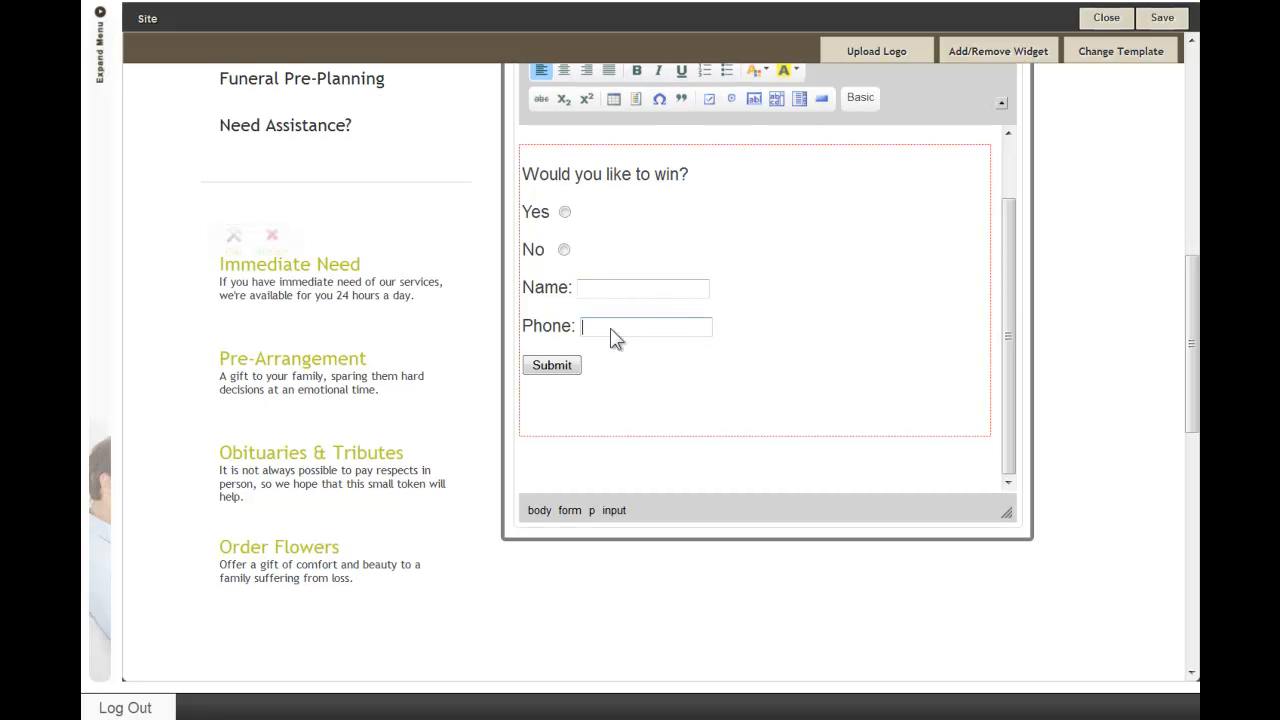
{"action": "scroll", "coordinate": [863, 246], "scroll_direction": "up", "scroll_amount": 1}
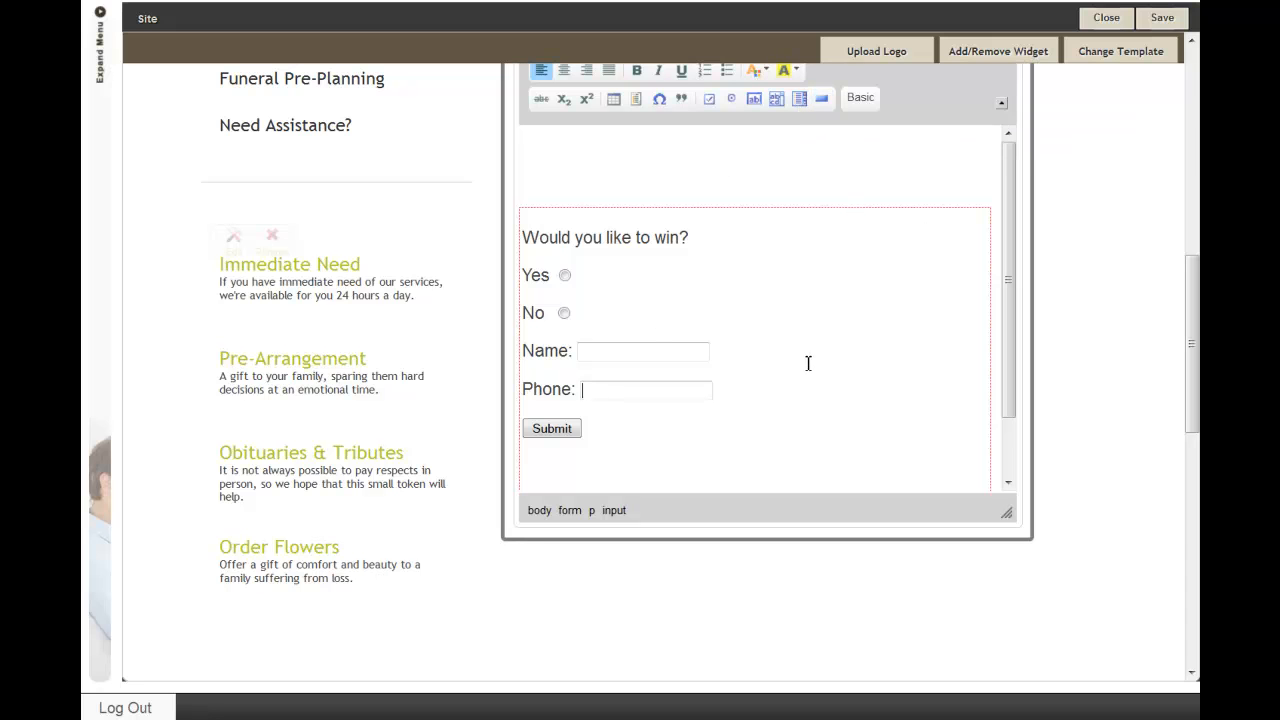
{"action": "left_click", "coordinate": [1162, 19]}
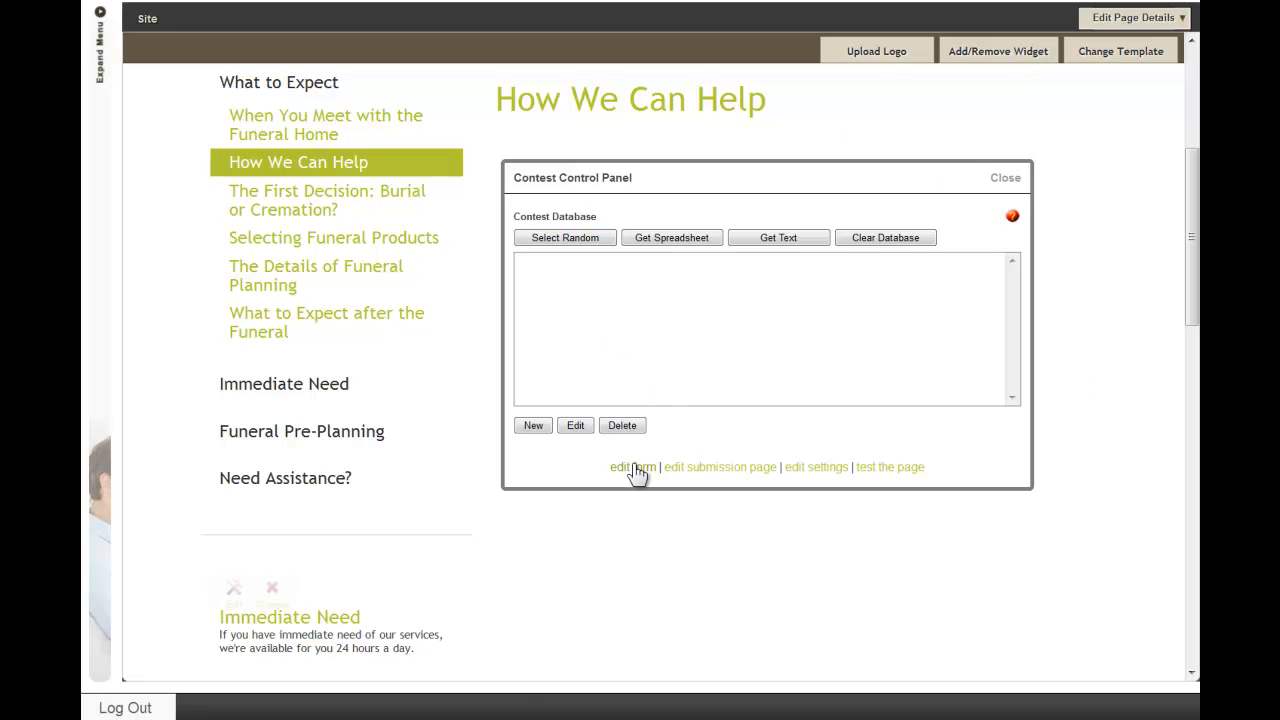
Step: Replace the submission page's placeholder text with "Thank you and good luck!" and save the page
{"action": "left_click", "coordinate": [712, 468]}
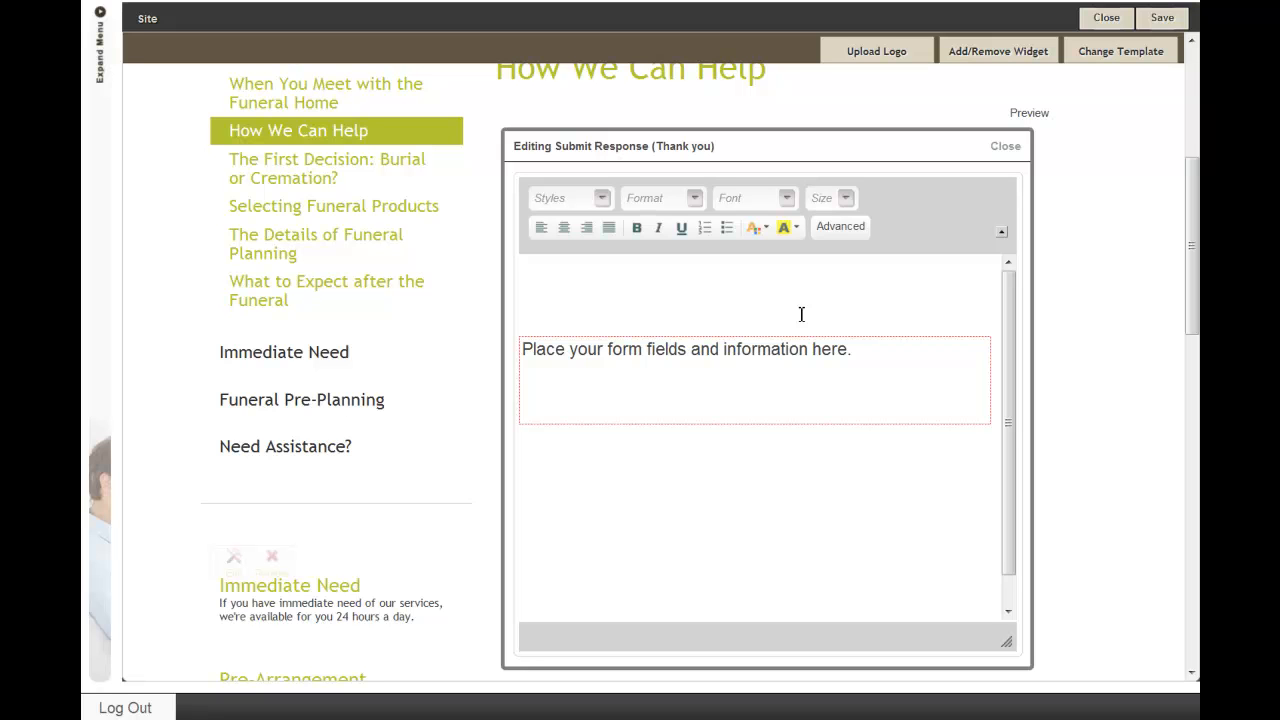
{"action": "left_click_drag", "start_coordinate": [852, 349], "coordinate": [522, 349]}
{"action": "type", "text": "Thank you and good luck!"}
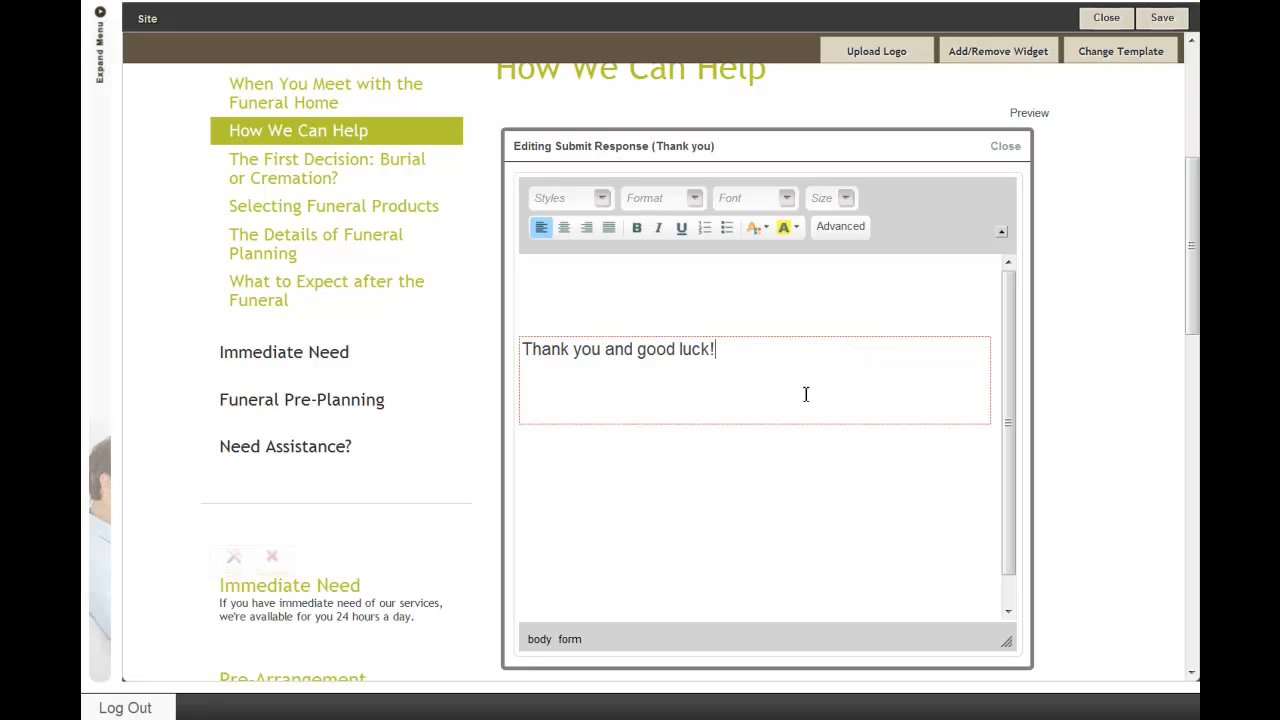
{"action": "left_click", "coordinate": [1172, 28]}
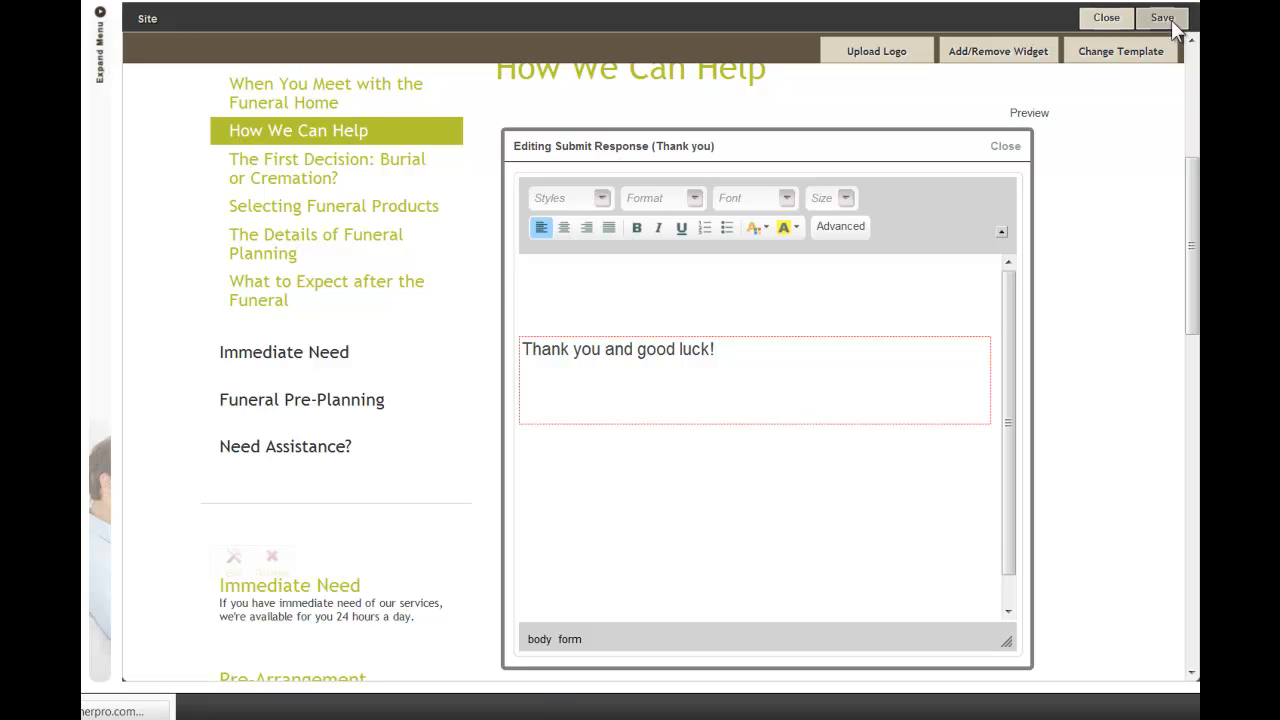
Step: Enter the e-mail address that receives submissions in the contest settings and save the settings
{"action": "left_click", "coordinate": [816, 576]}
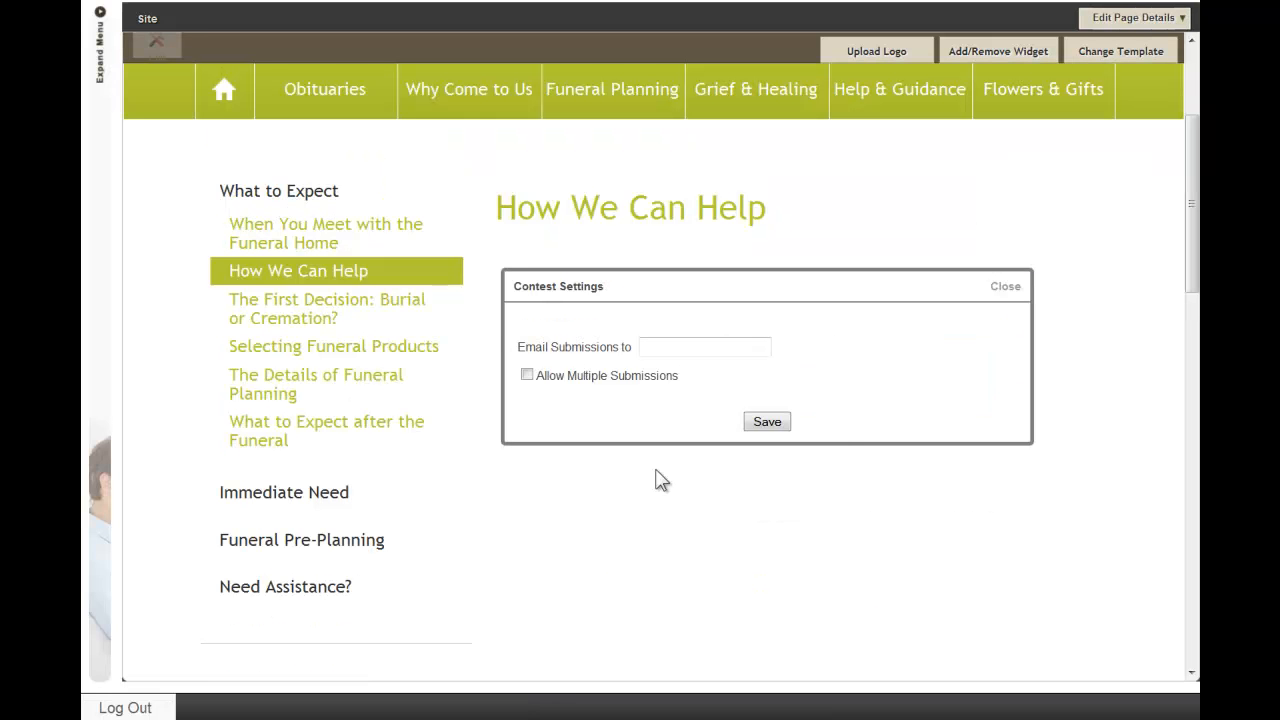
{"action": "left_click", "coordinate": [692, 348]}
{"action": "left_click", "coordinate": [666, 349]}
{"action": "key", "text": "ctrl+v"}
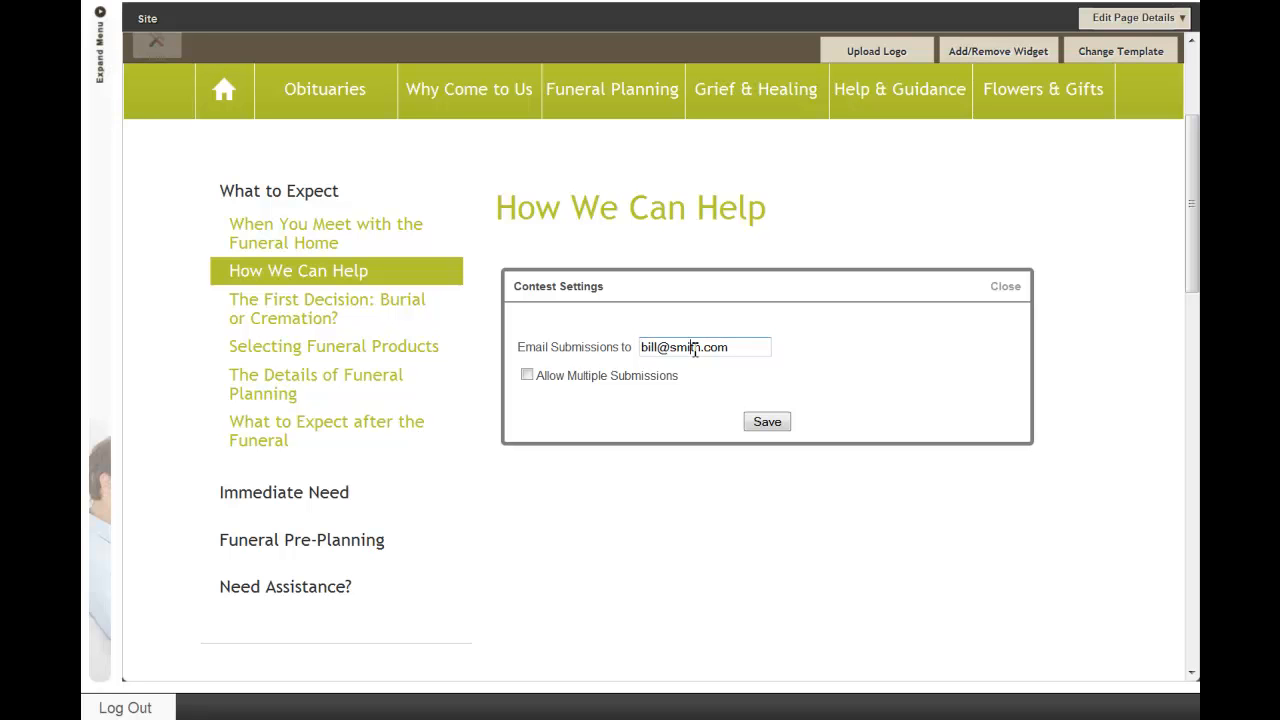
{"action": "left_click_drag", "start_coordinate": [729, 348], "coordinate": [640, 352]}
{"action": "key", "text": "ctrl+c"}
{"action": "key", "text": "BackSpace"}
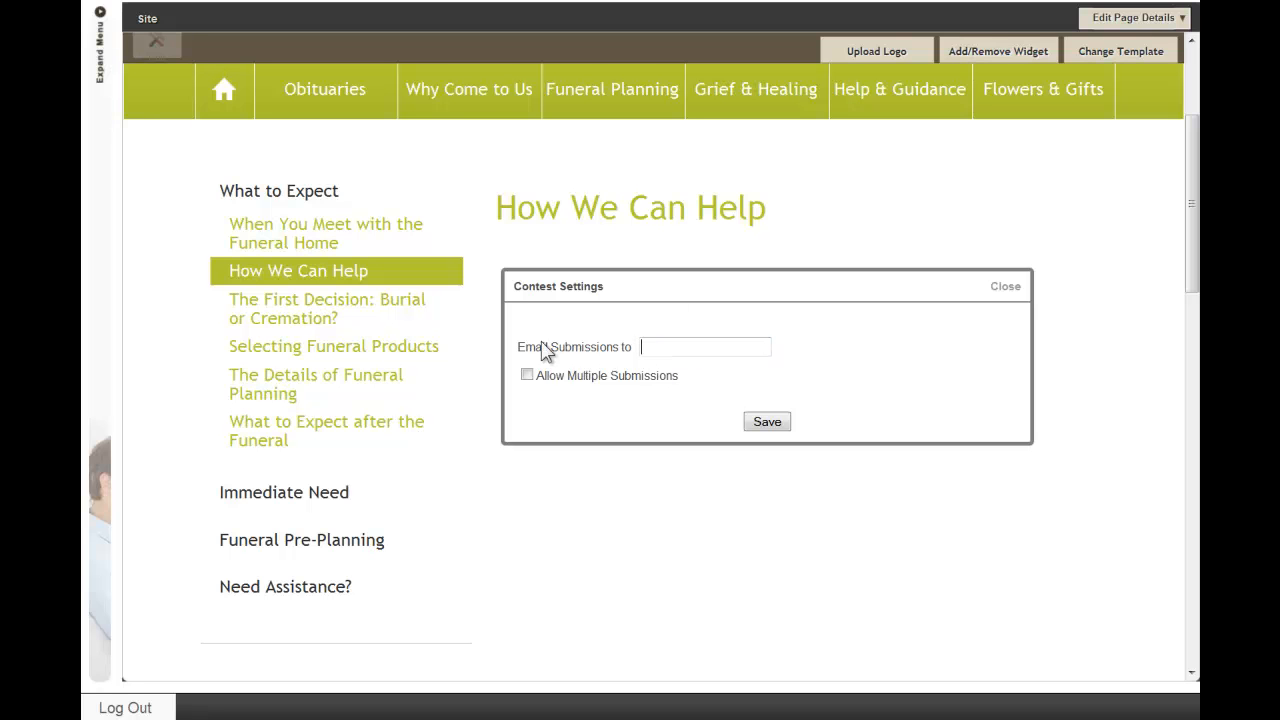
{"action": "left_click", "coordinate": [675, 353]}
{"action": "key", "text": "ctrl+v"}
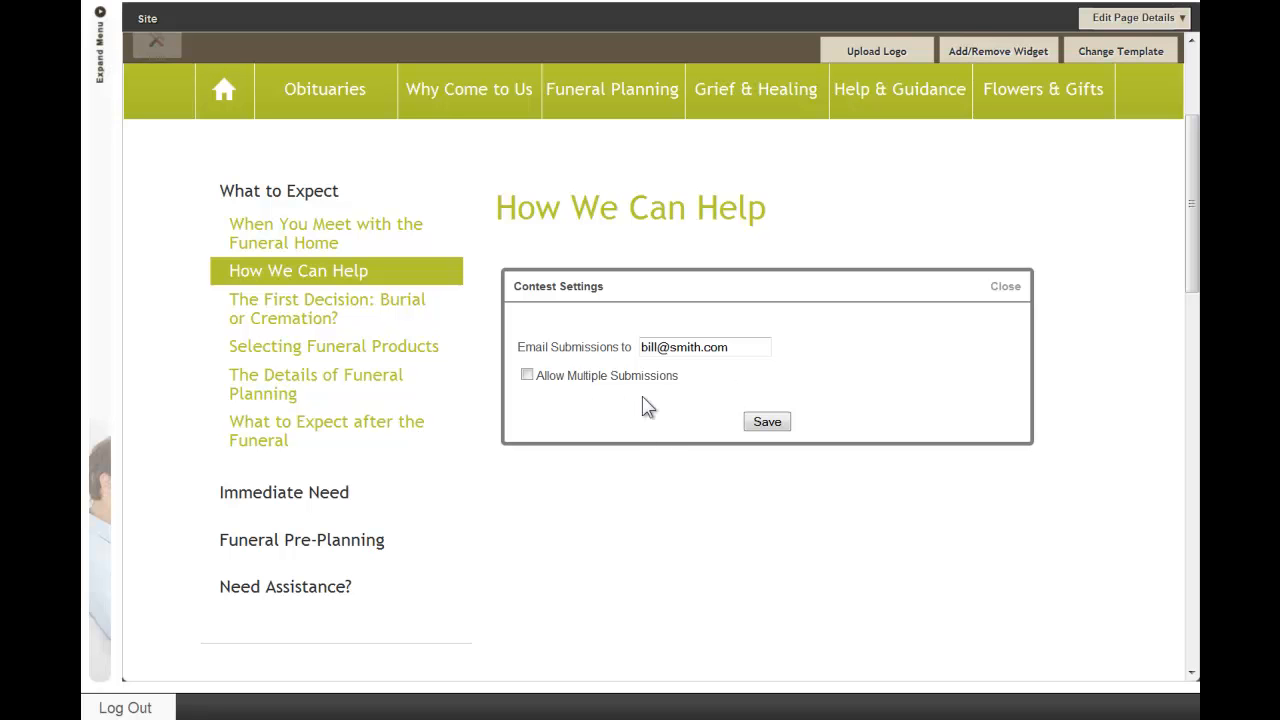
{"action": "left_click", "coordinate": [766, 422]}
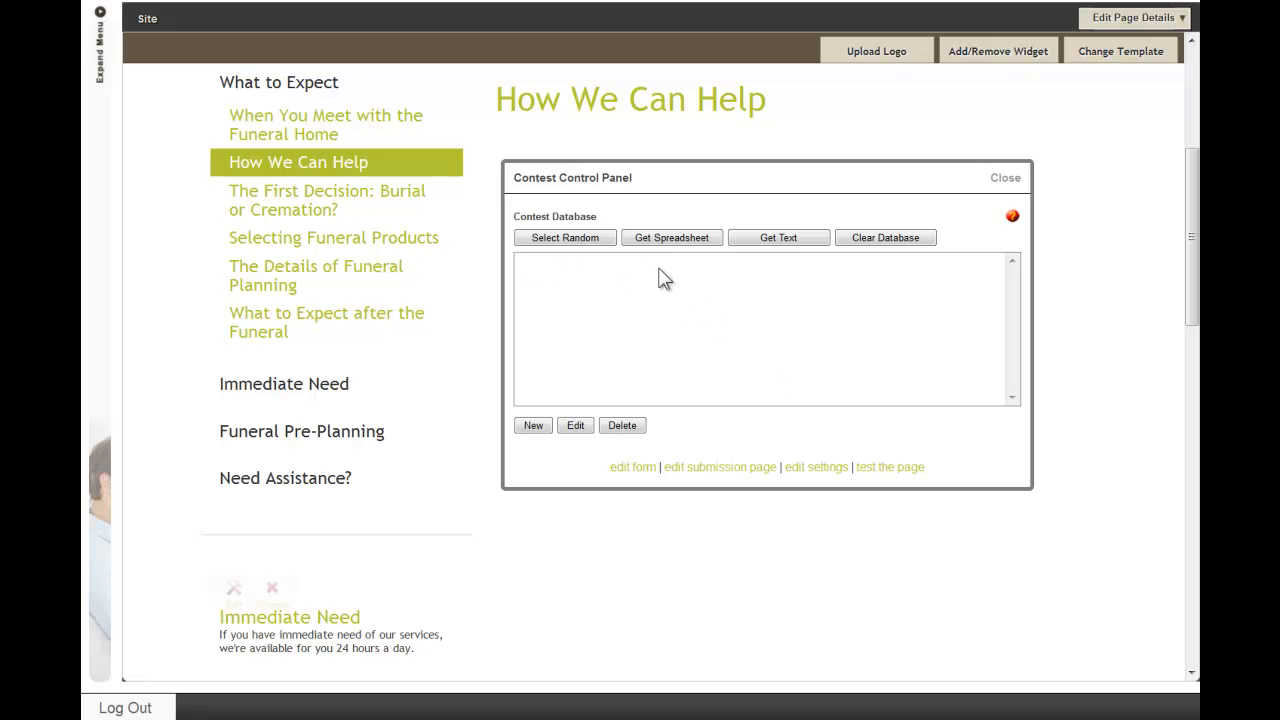
Step: Open the contest's test page and try out its Yes and No options and the Name and Phone fields
{"action": "left_click", "coordinate": [539, 264]}
{"action": "left_click", "coordinate": [903, 479]}
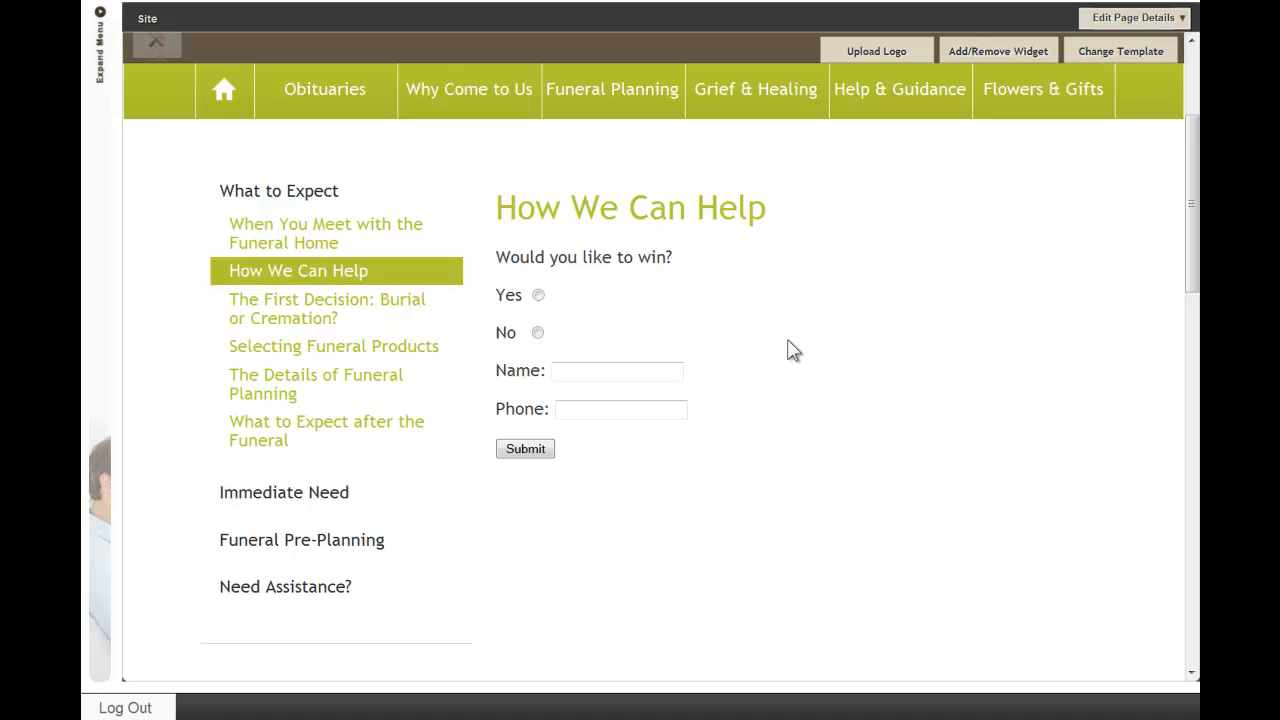
{"action": "left_click", "coordinate": [539, 296]}
{"action": "left_click", "coordinate": [538, 333]}
{"action": "left_click", "coordinate": [602, 372]}
{"action": "left_click", "coordinate": [612, 407]}
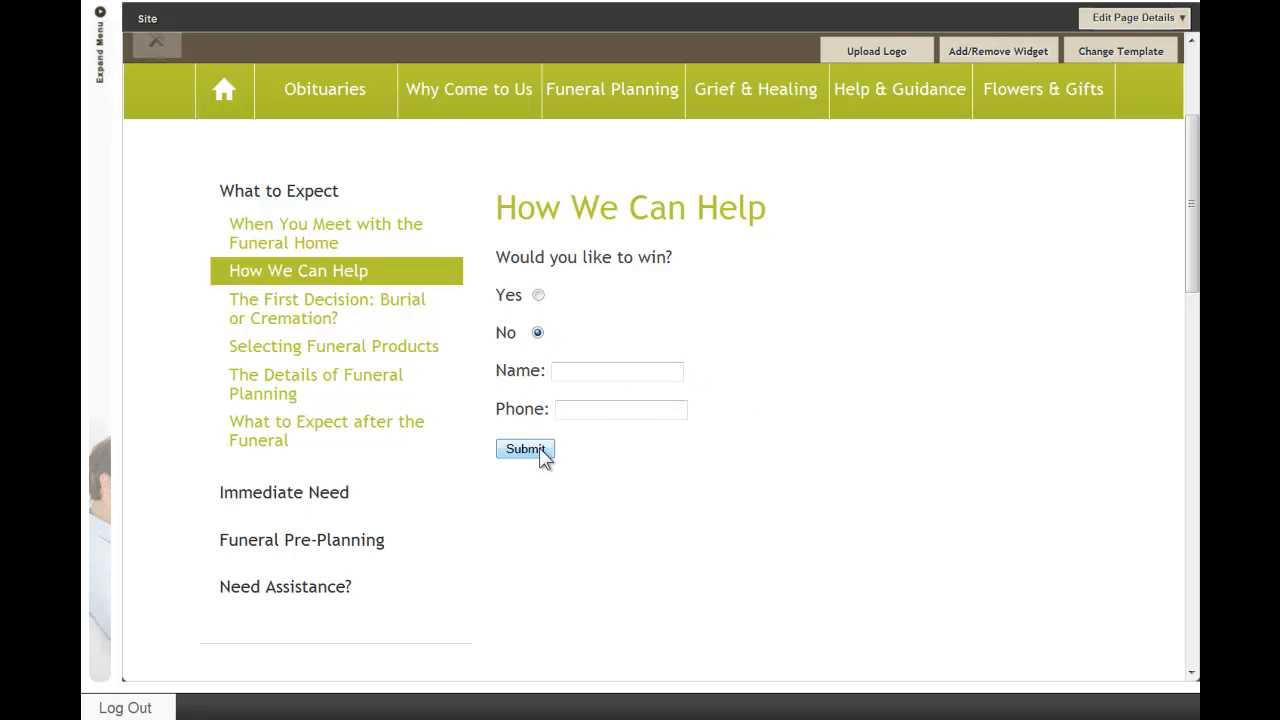